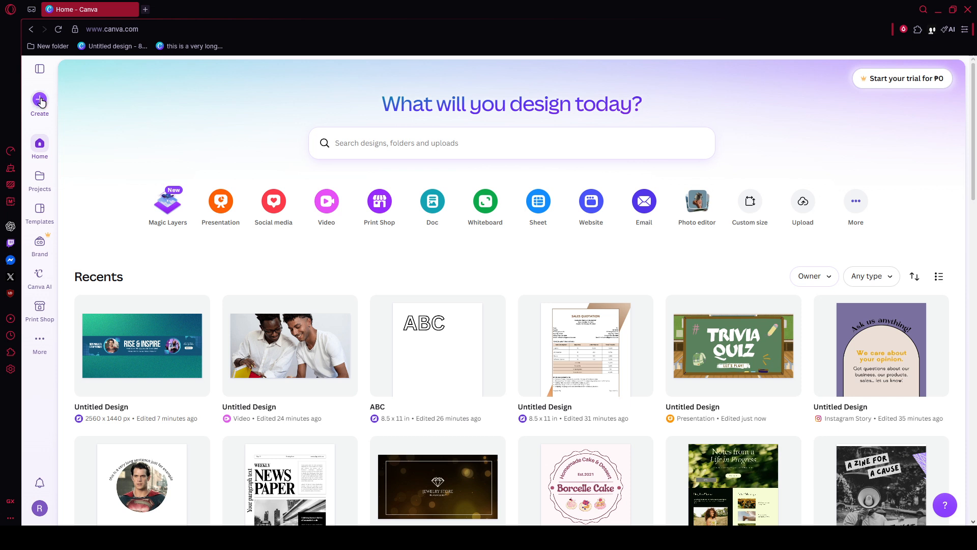
Step: Create a new custom-size design in inches, 5.5 in wide and 2.125 in high
click(41, 101)
click(164, 385)
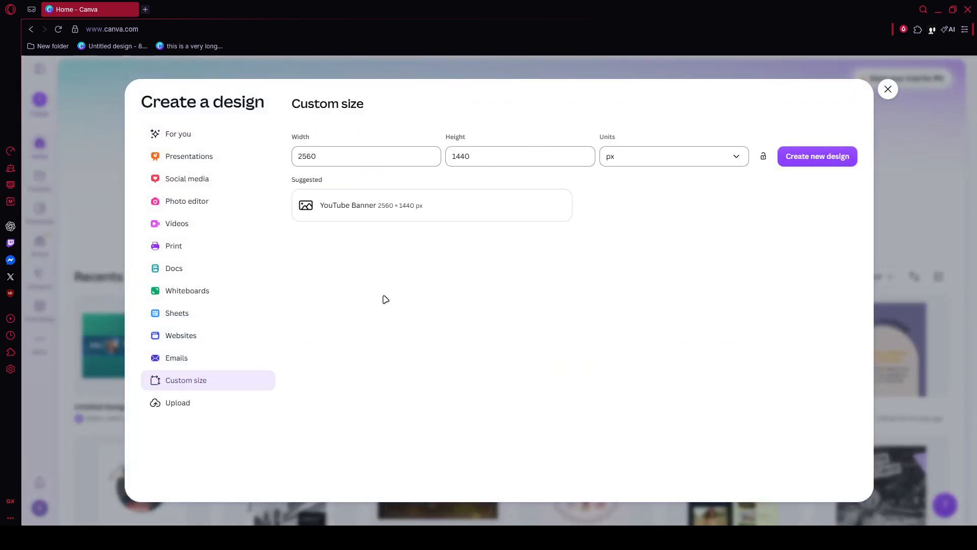
click(676, 166)
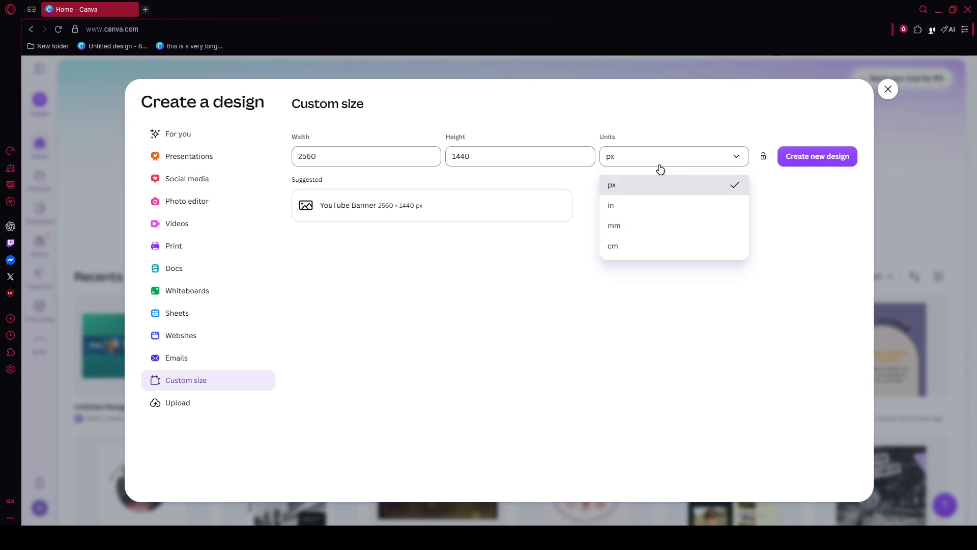
click(637, 204)
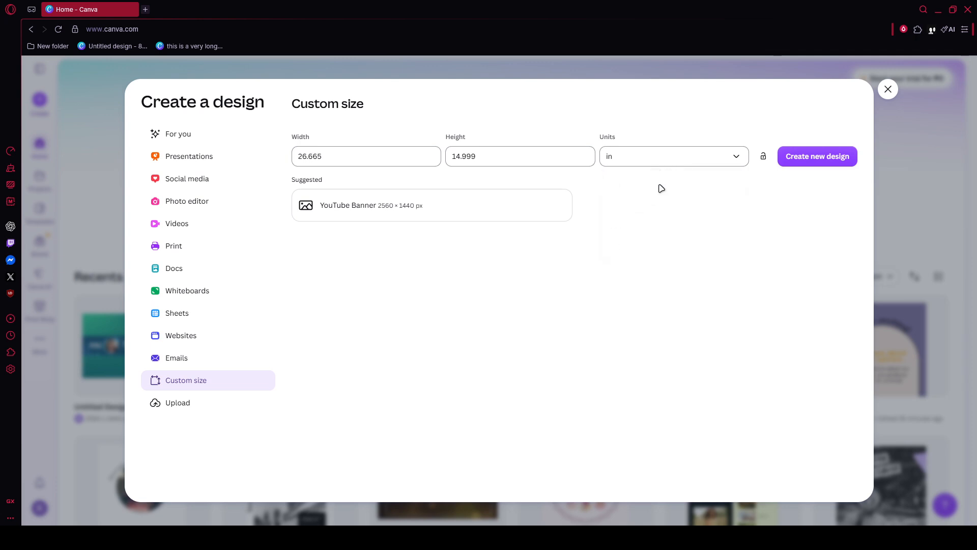
click(395, 149)
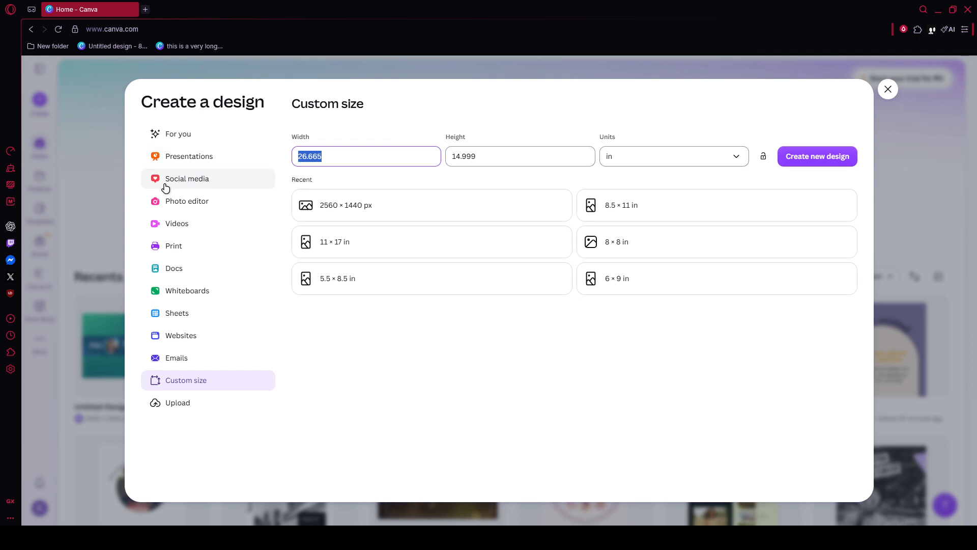
text(5.5)
click(533, 161)
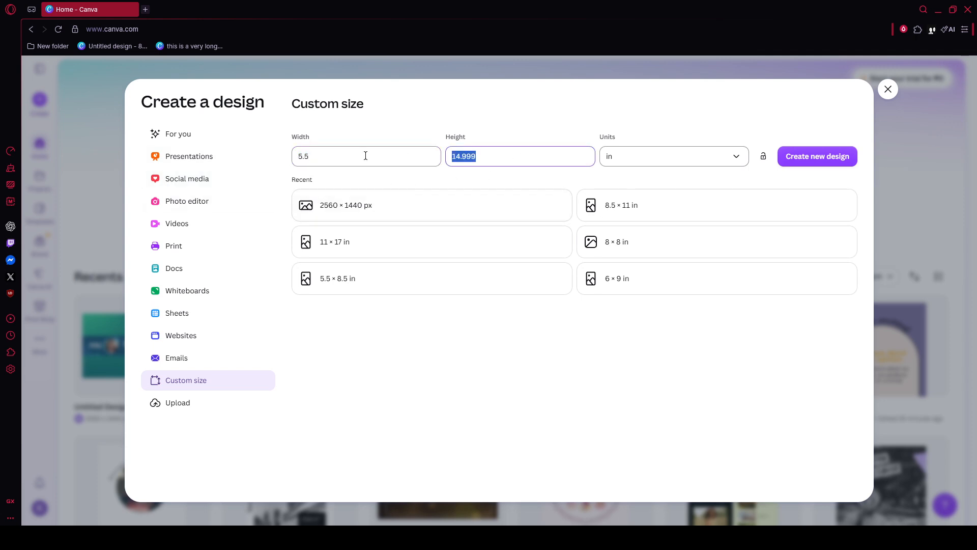
text(2.125)
key(Return)
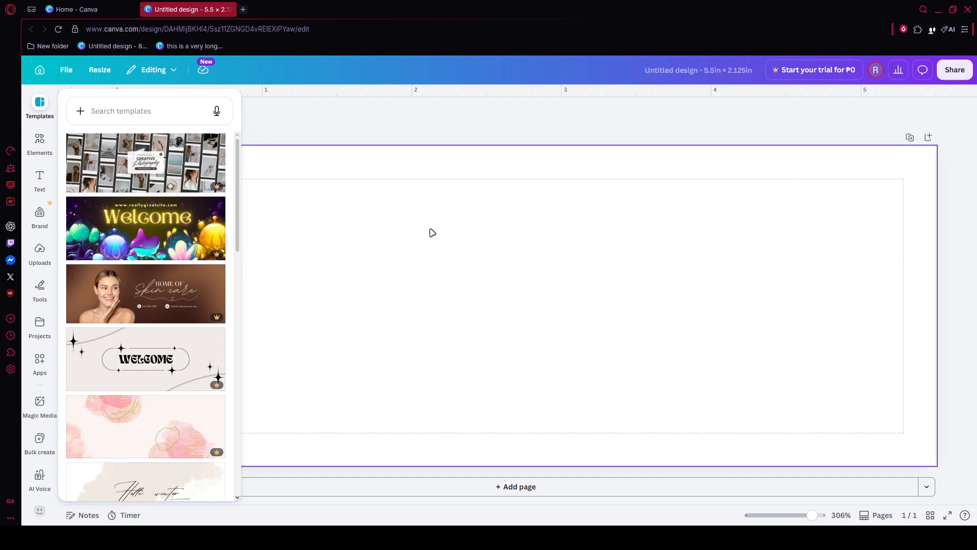
Step: Search the templates for "raffle ticket" and browse the elements matching the same search
click(131, 117)
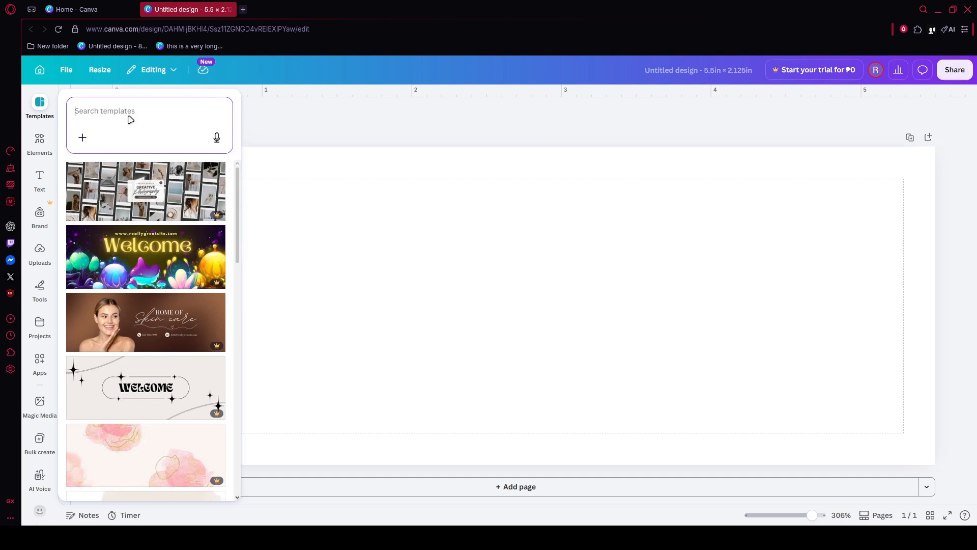
text(raffle)
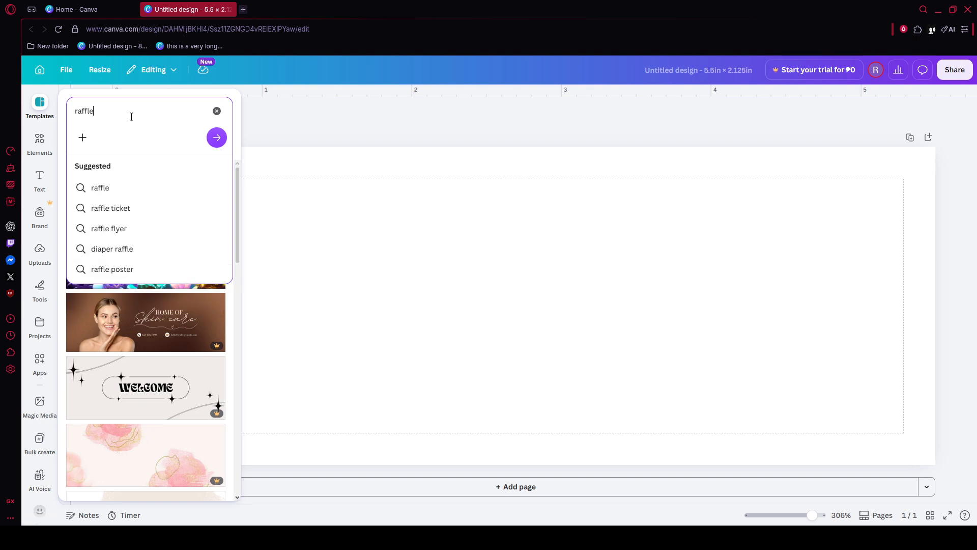
text( ticket)
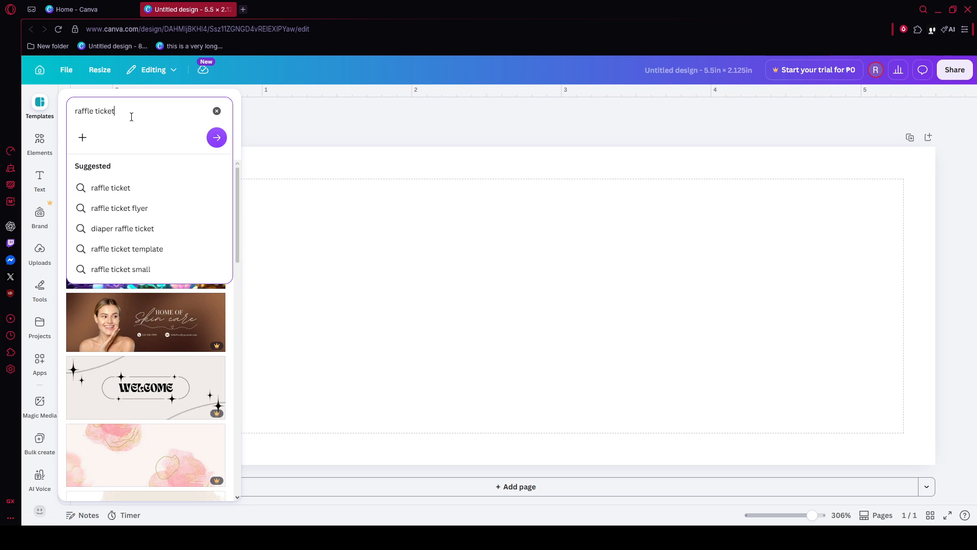
key(Return)
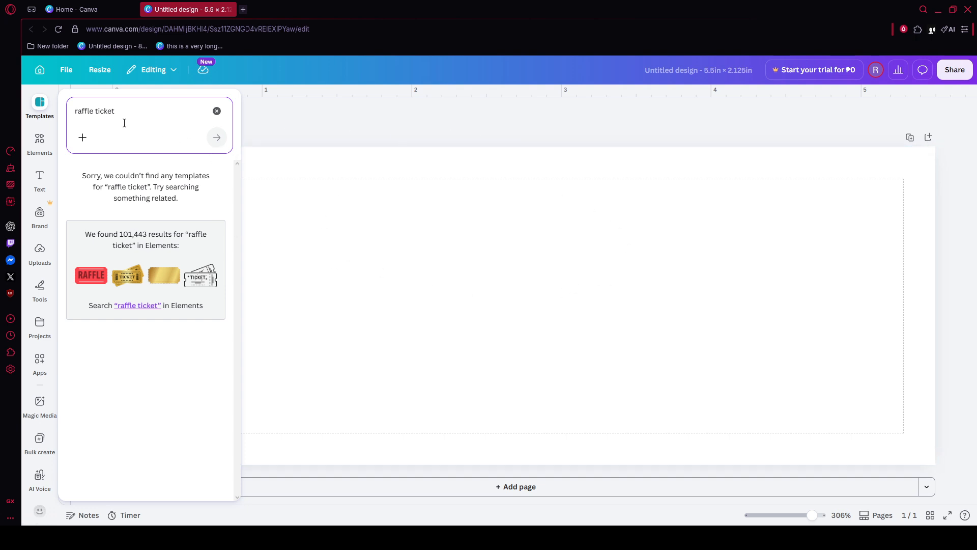
click(141, 306)
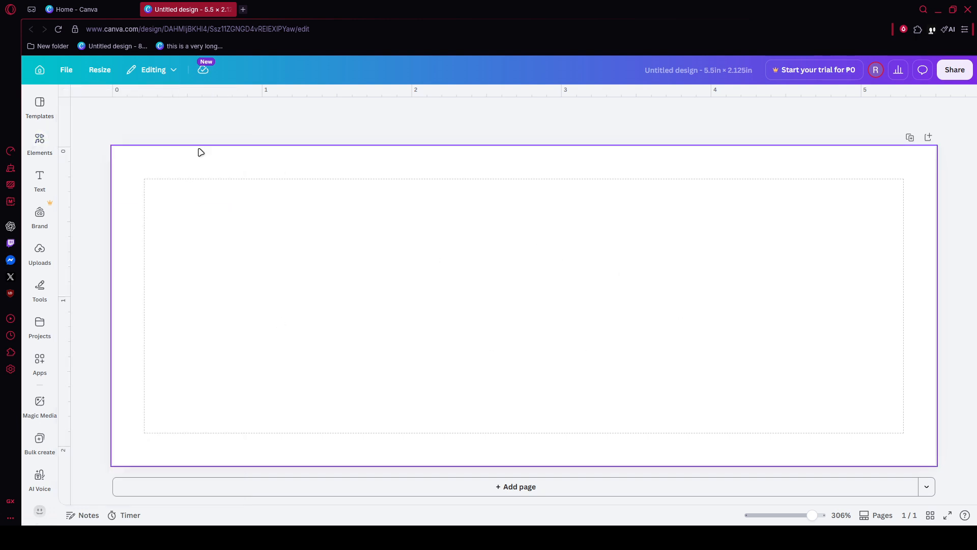
click(40, 141)
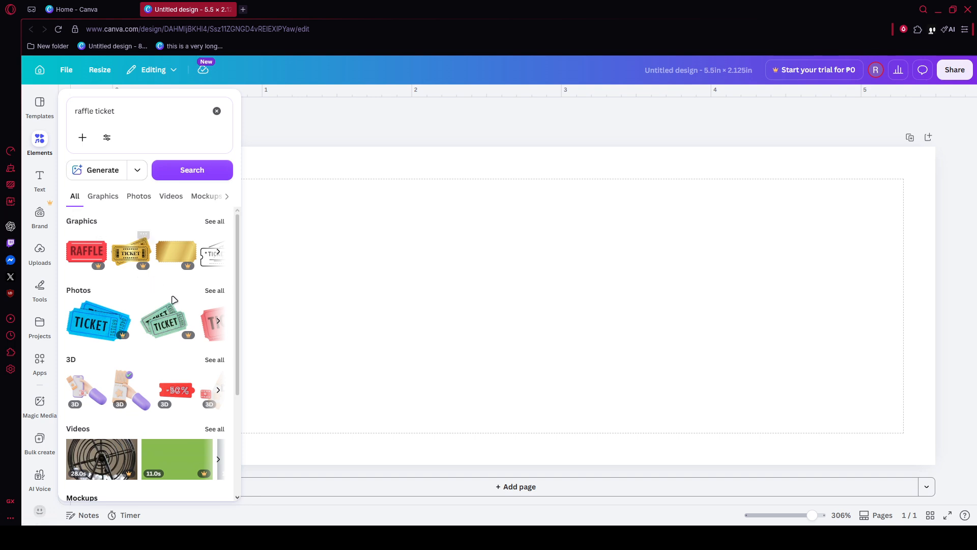
scroll(164, 349, down, 5)
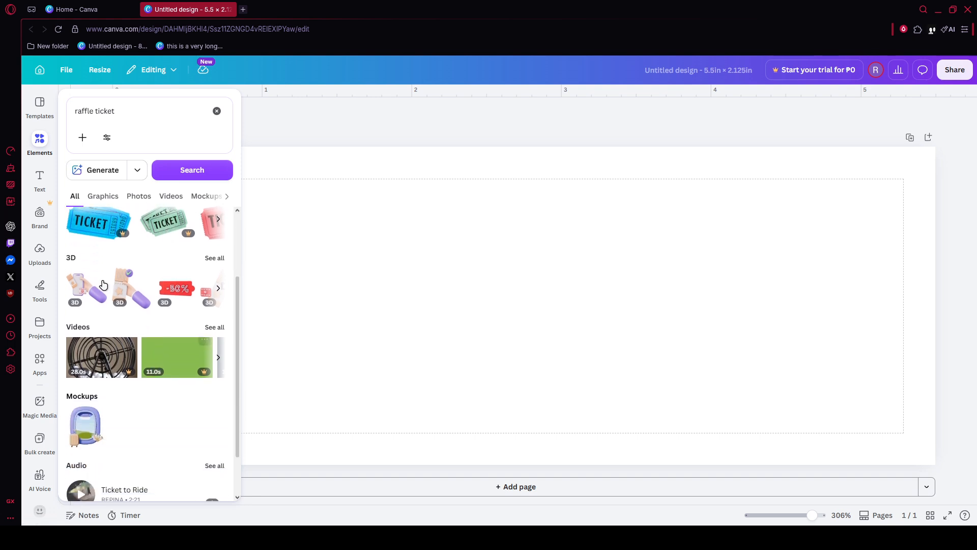
Step: Shorten the template search to "raffle" and view the matching templates
click(26, 130)
click(40, 104)
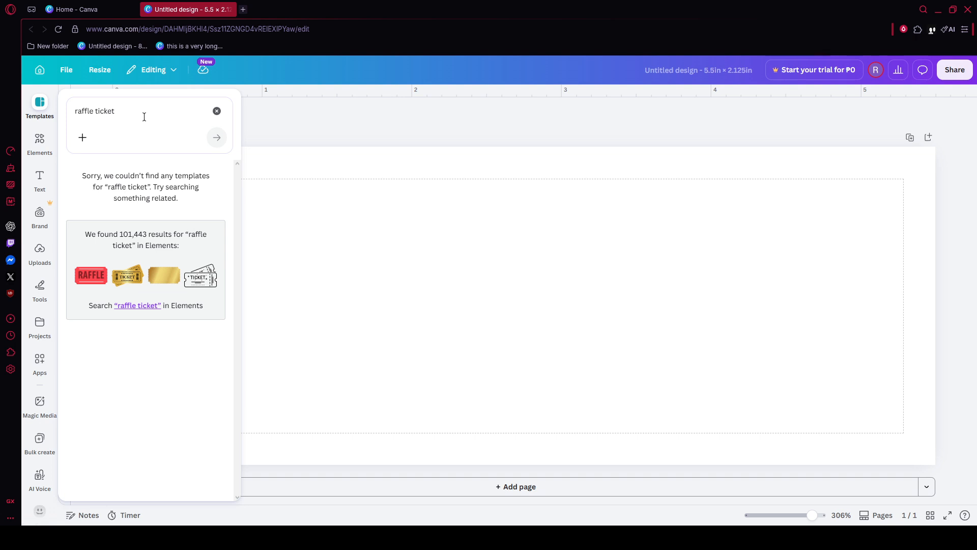
drag(138, 114, 96, 112)
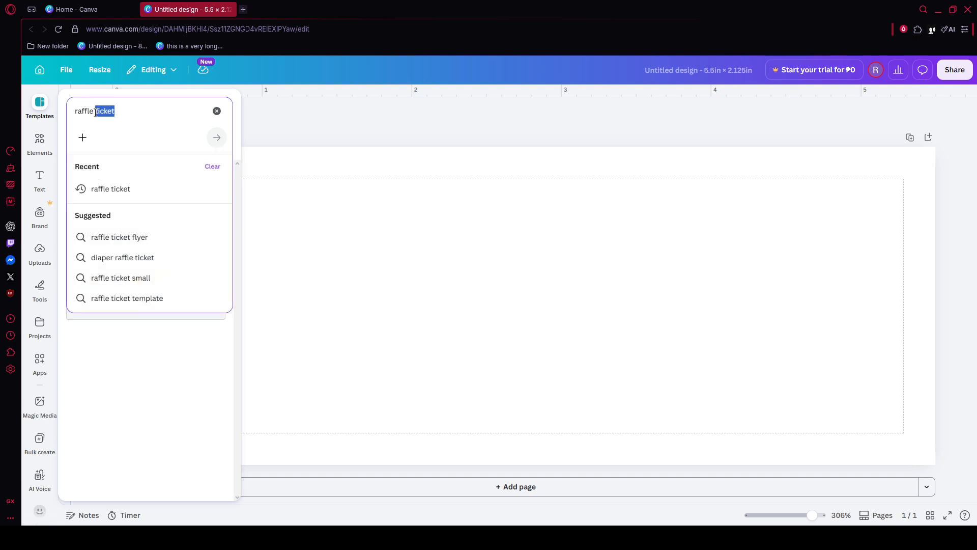
key(BackSpace)
key(Return)
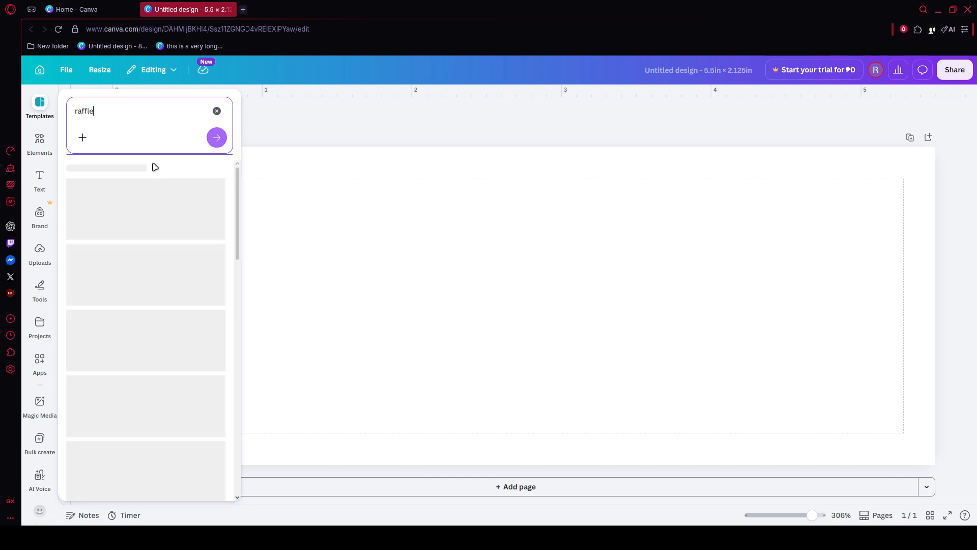
click(547, 283)
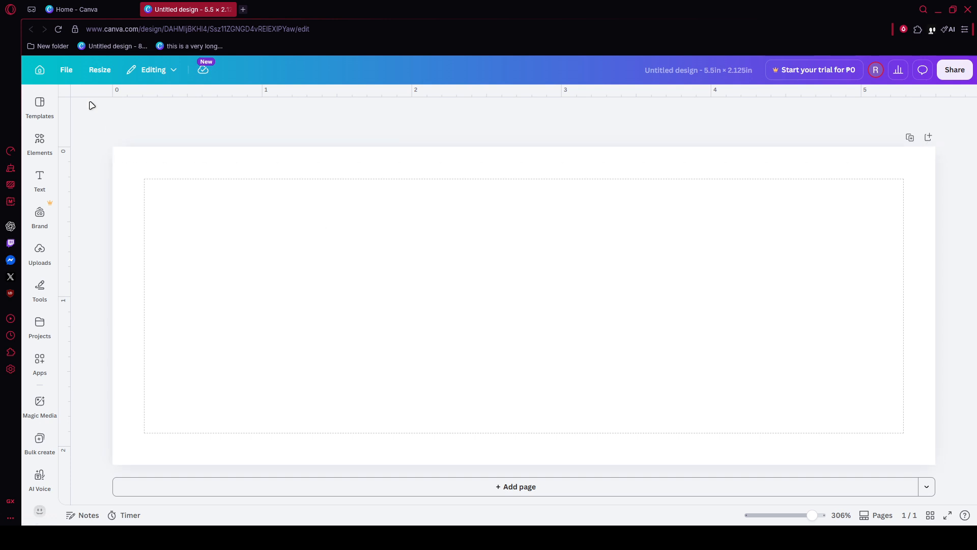
click(37, 104)
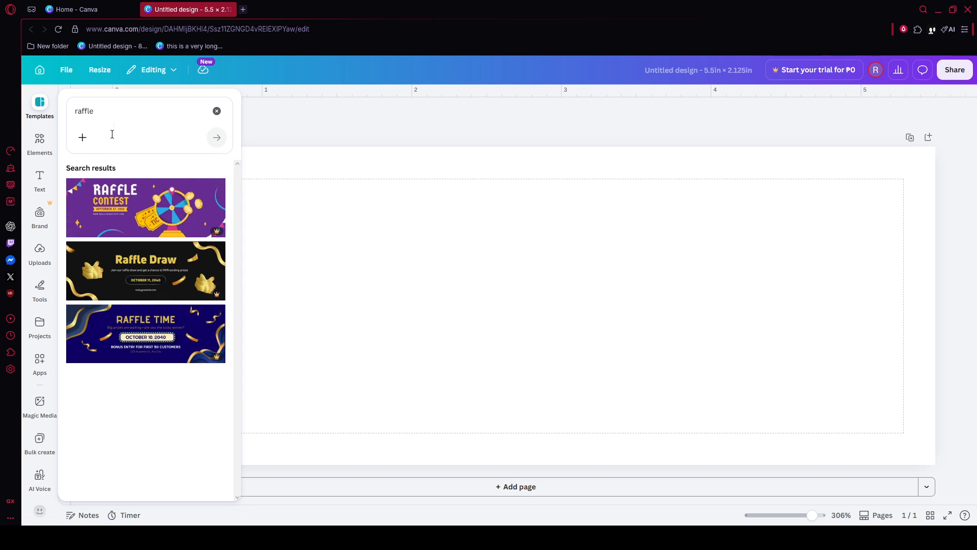
Step: Search the templates for "ticket" instead, then return to the blank page
click(121, 106)
key(BackSpace)
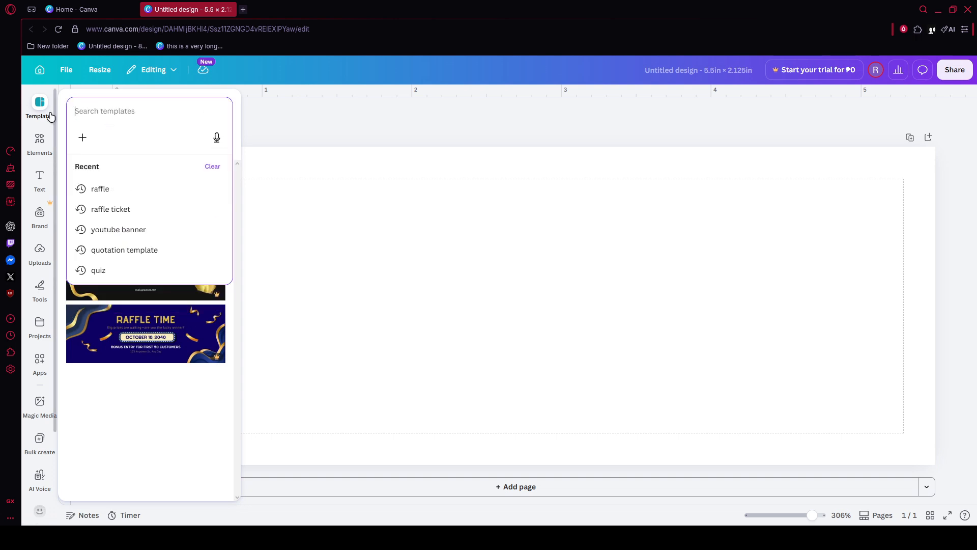
text(tic)
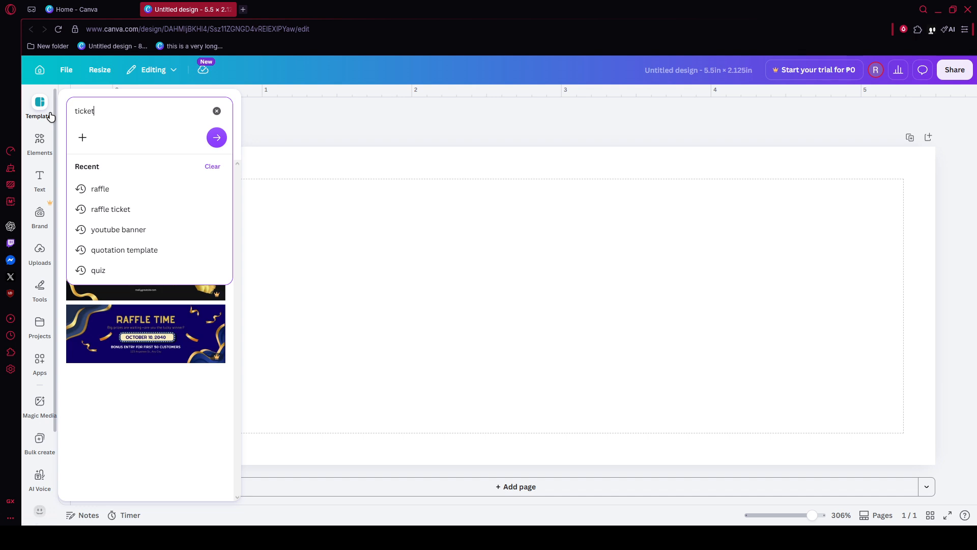
text(ket)
key(Return)
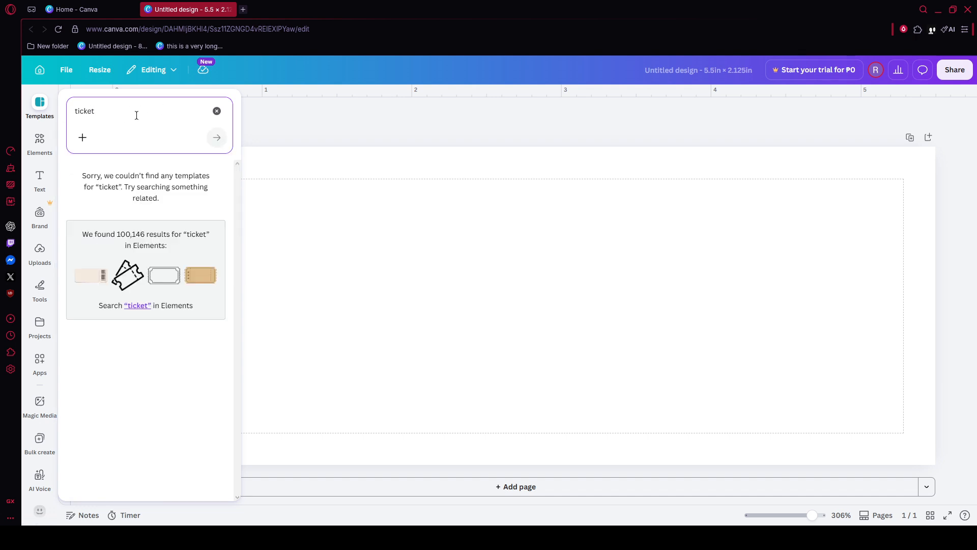
click(447, 325)
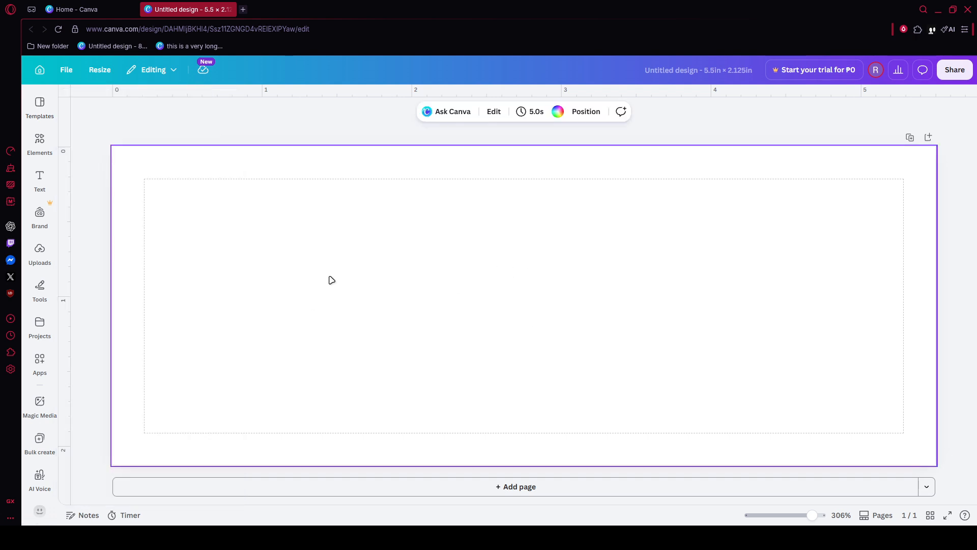
Step: Insert dynamic page numbers and move the number to just above the centre of the page
click(39, 180)
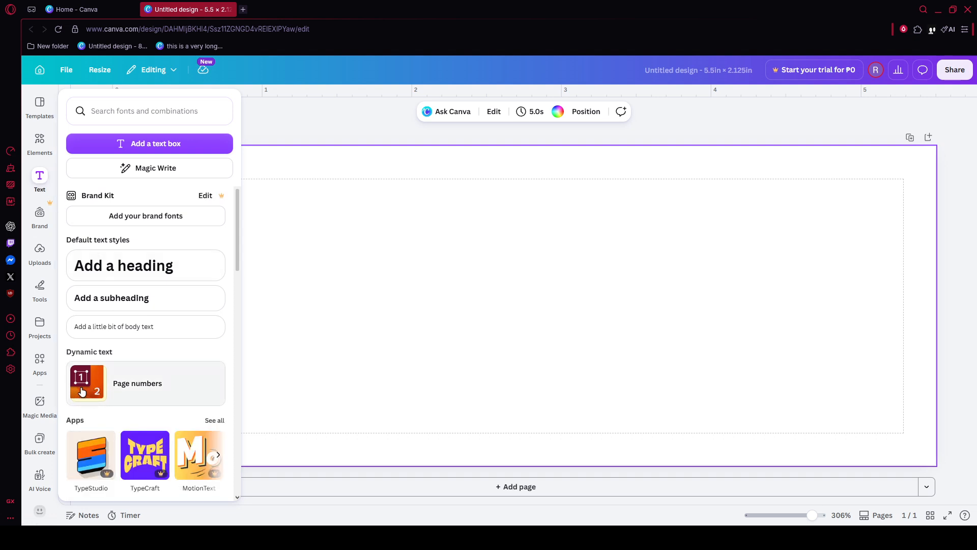
click(82, 391)
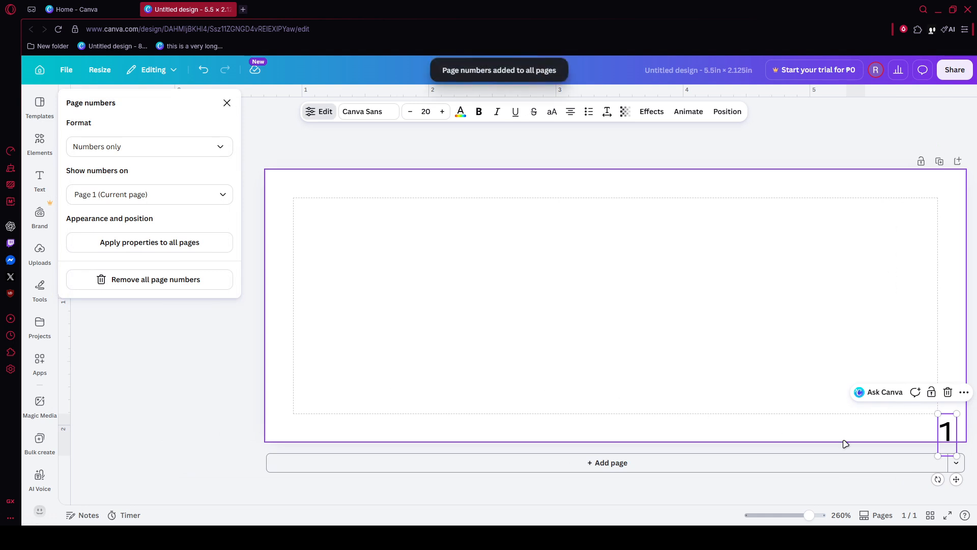
drag(937, 433, 606, 286)
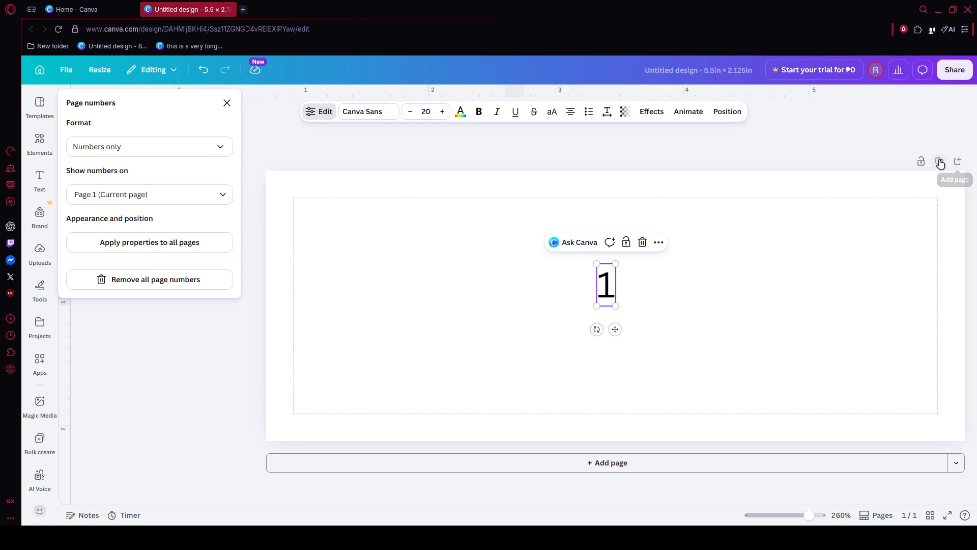
Step: Duplicate the numbered page eight times to make nine sequentially numbered pages
click(939, 162)
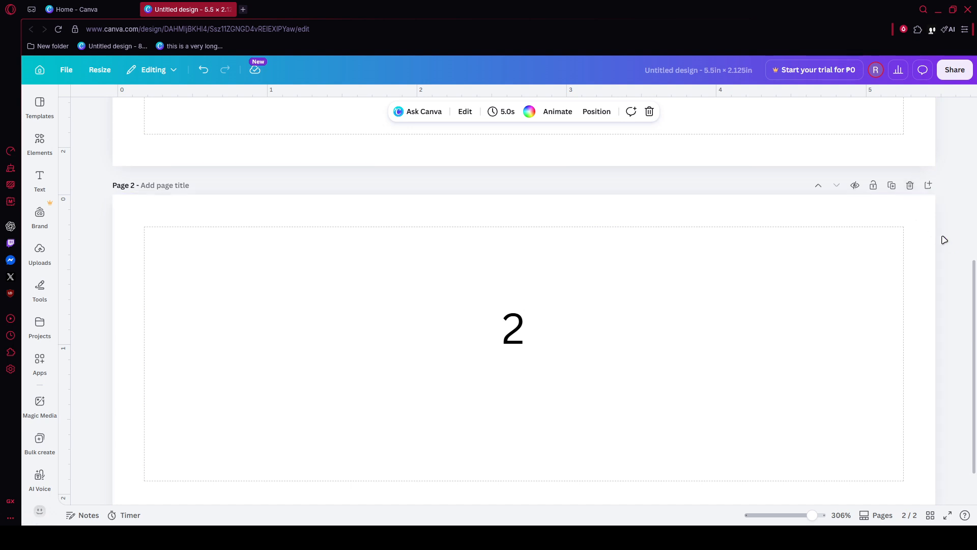
key(ctrl+d)
key(ctrl+d)
key(ctrl+d)
key(ctrl+d)
key(ctrl+d)
key(ctrl+d)
key(ctrl+d)
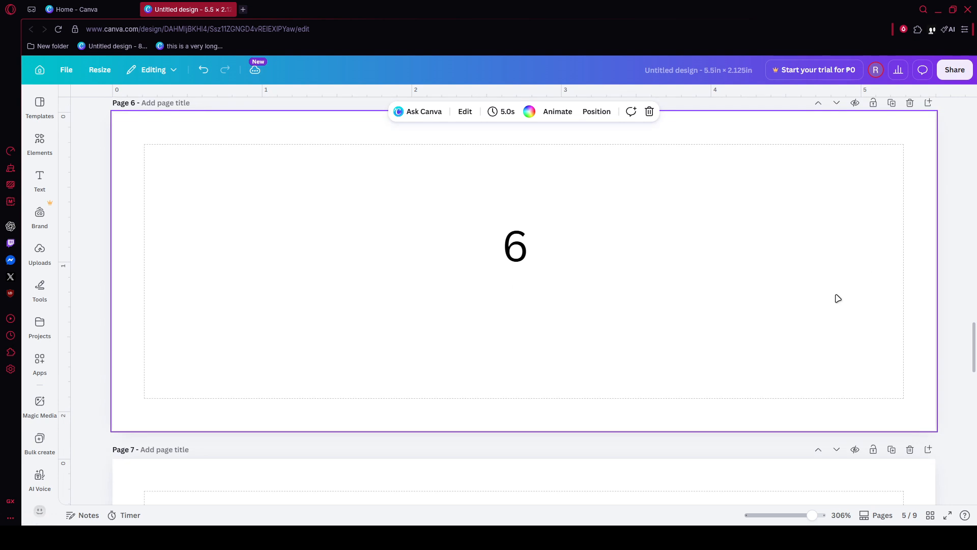
Step: Look through the duplicated pages and check the page number on each, including pages 1 and 2
scroll(690, 338, down, 5)
scroll(690, 336, down, 3)
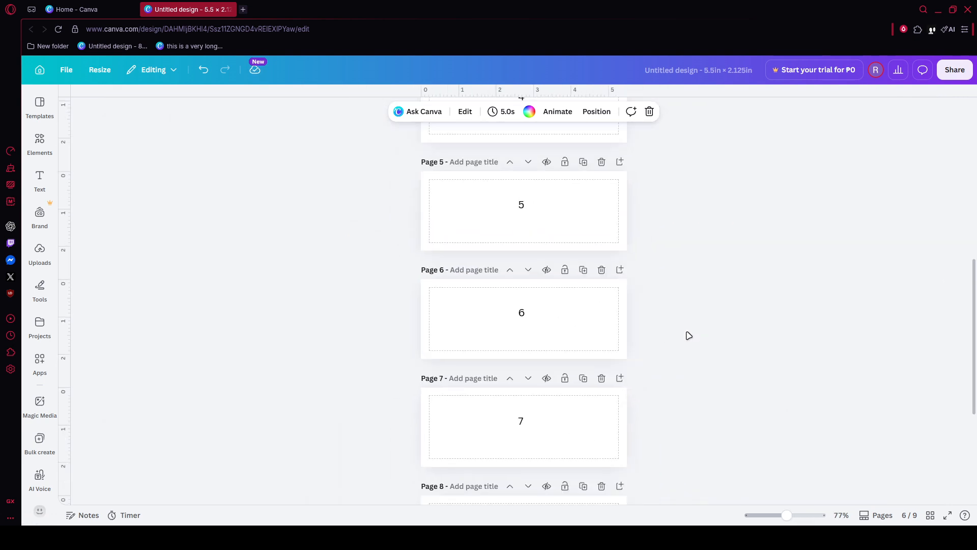
scroll(689, 336, up, 6)
scroll(689, 334, up, 2)
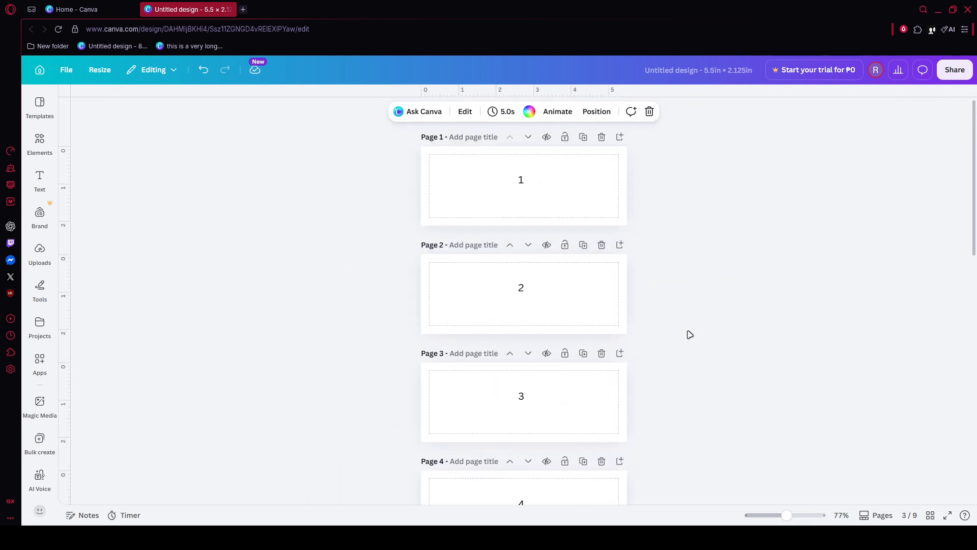
click(723, 322)
scroll(674, 170, up, 5)
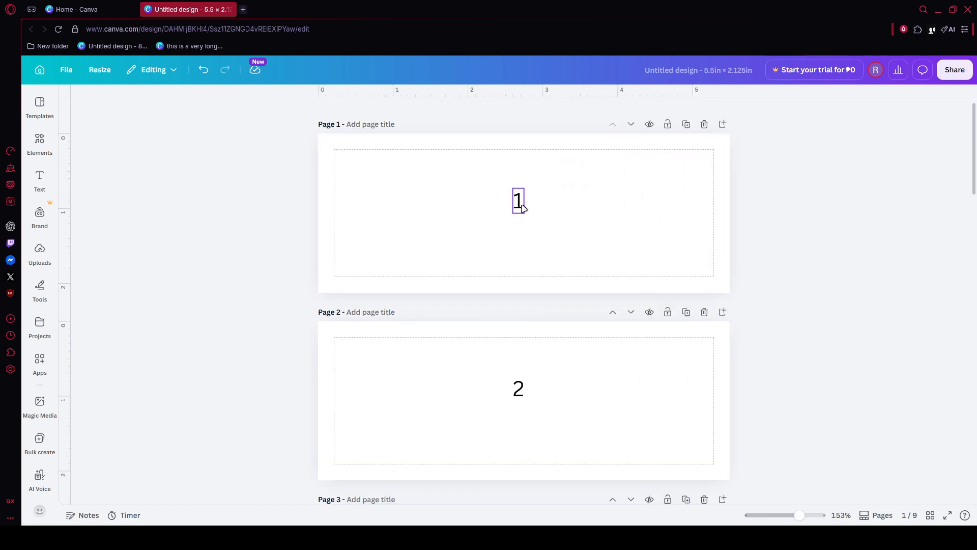
click(522, 207)
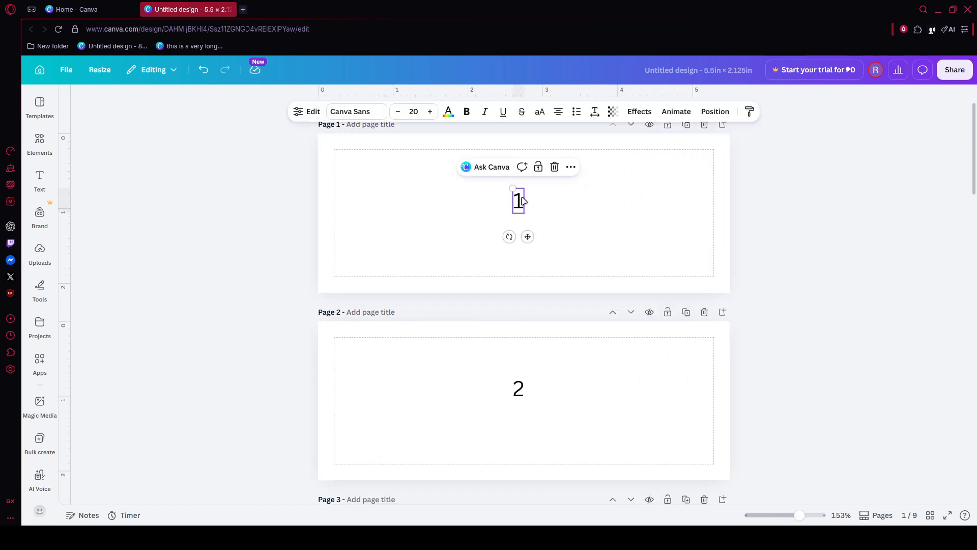
click(848, 243)
scroll(648, 253, down, 2)
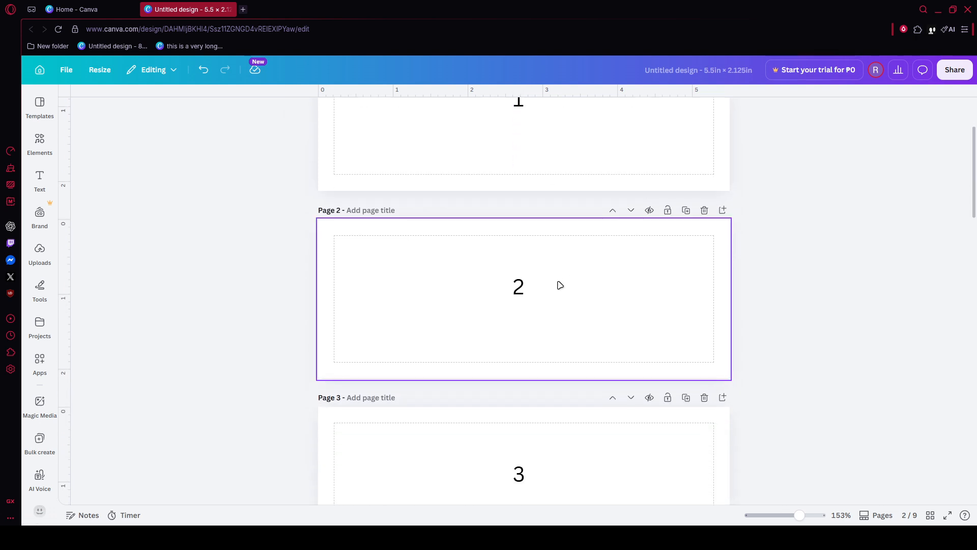
click(519, 288)
scroll(514, 254, up, 2)
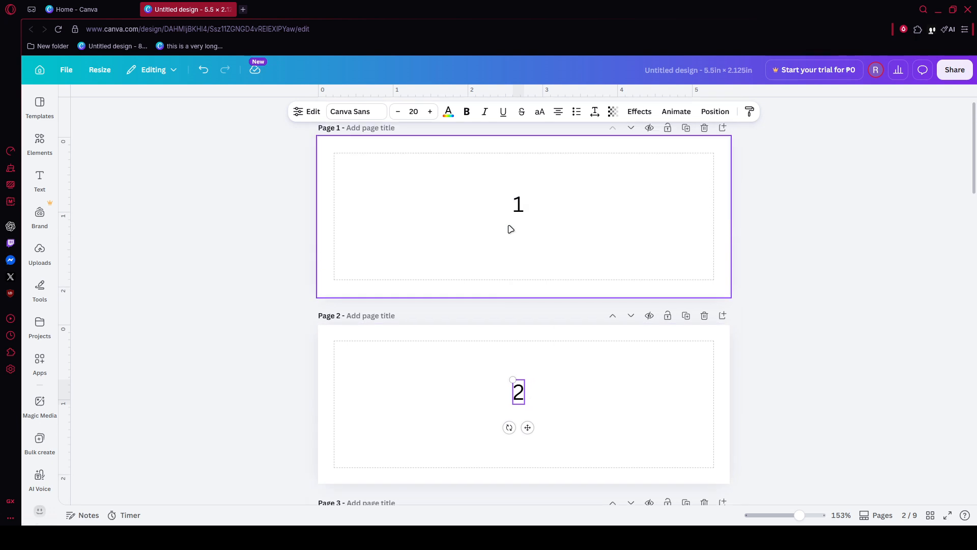
Step: Open the page number settings for the number on page 1 and examine the available number formats
click(519, 216)
click(307, 112)
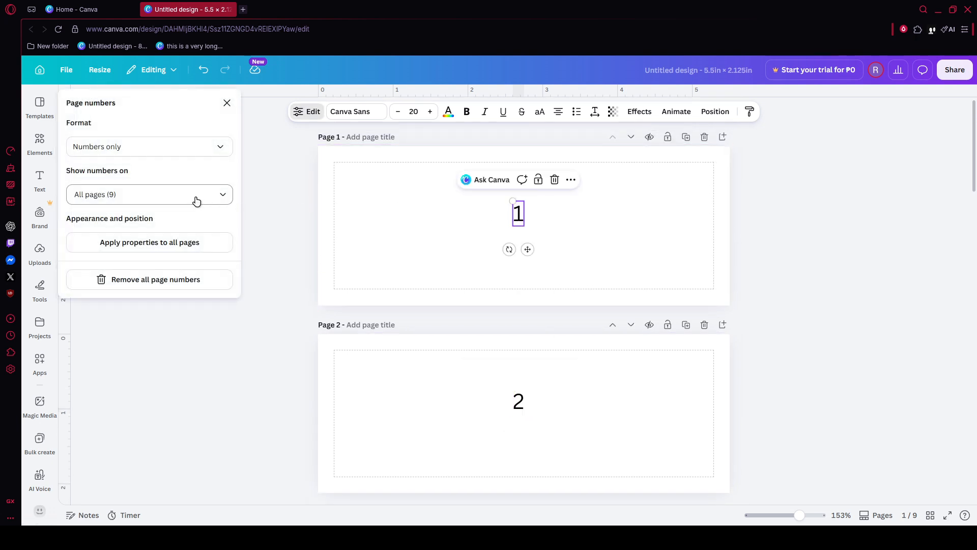
click(187, 148)
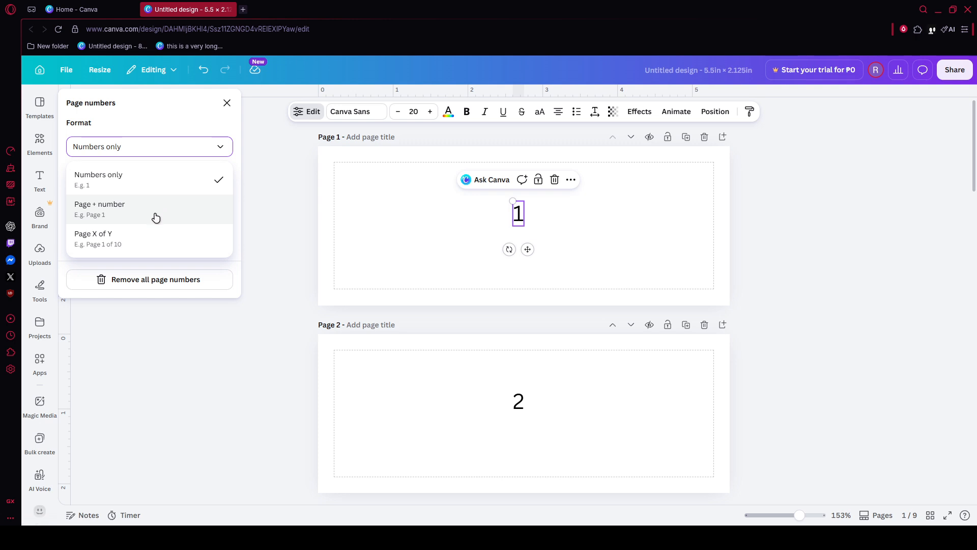
click(845, 251)
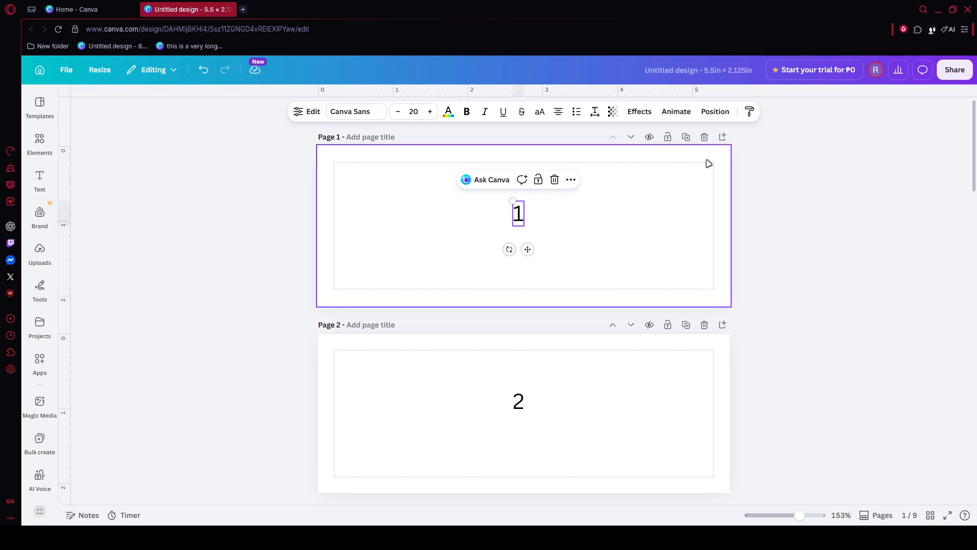
Step: Check the individual page number elements on pages 2 and 3
scroll(795, 245, down, 4)
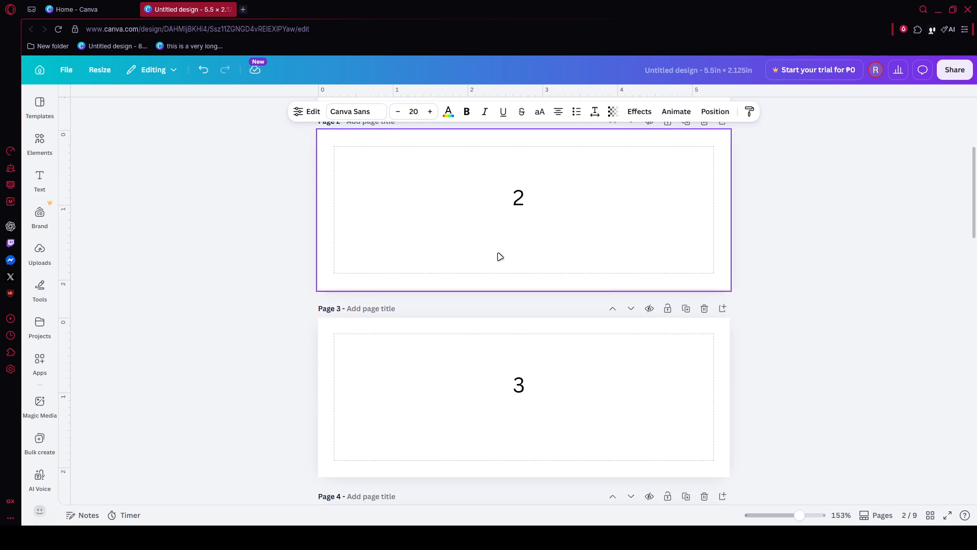
click(519, 199)
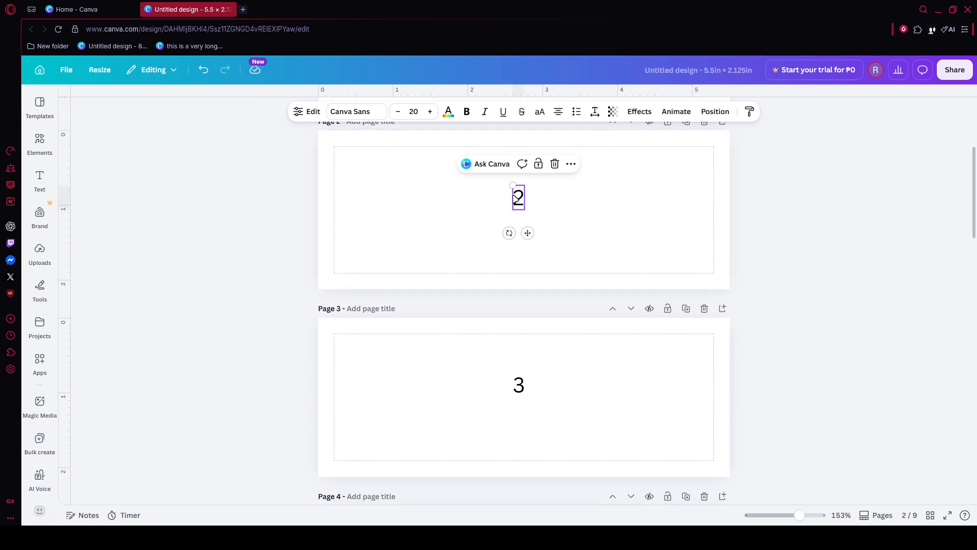
click(521, 382)
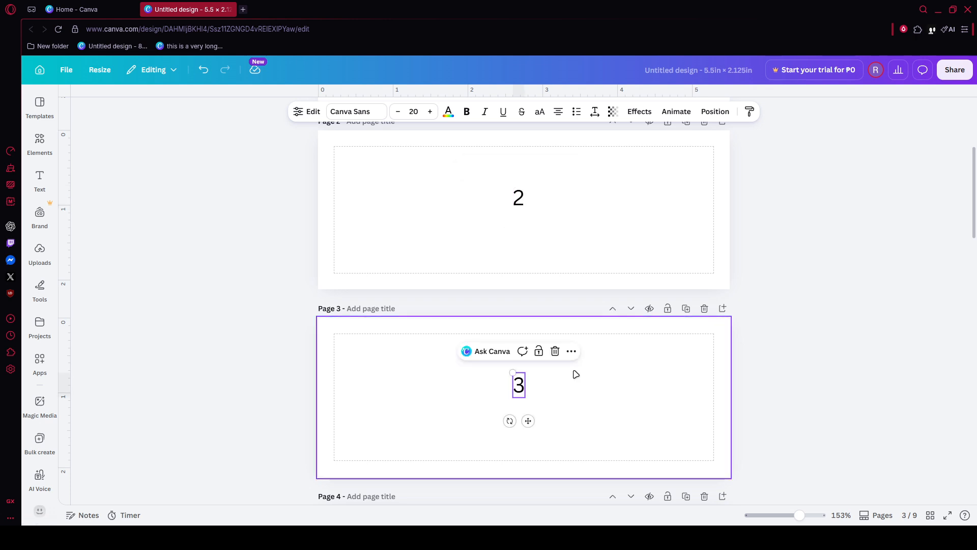
click(958, 75)
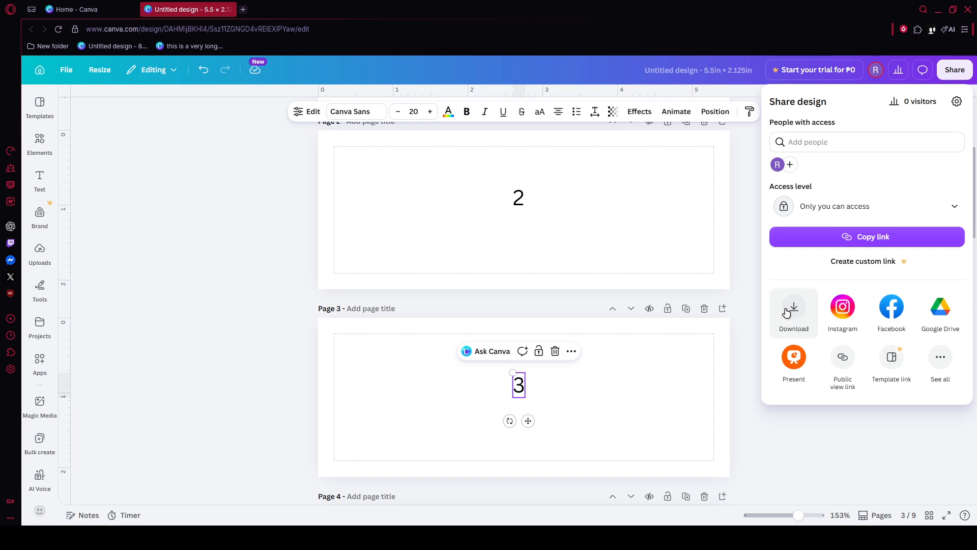
click(747, 299)
scroll(751, 297, down, 2)
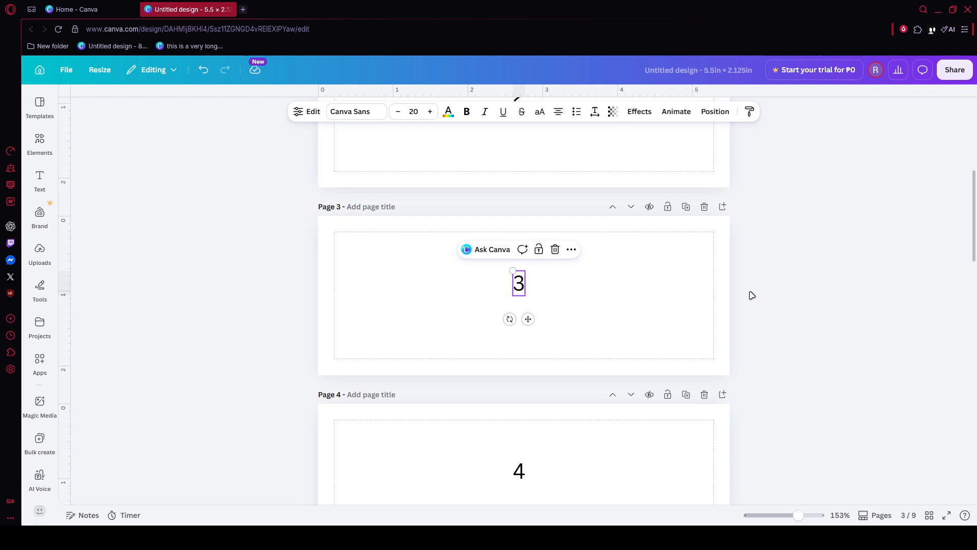
Step: Open the download settings for the design and bring up the file type choices
click(955, 70)
click(796, 306)
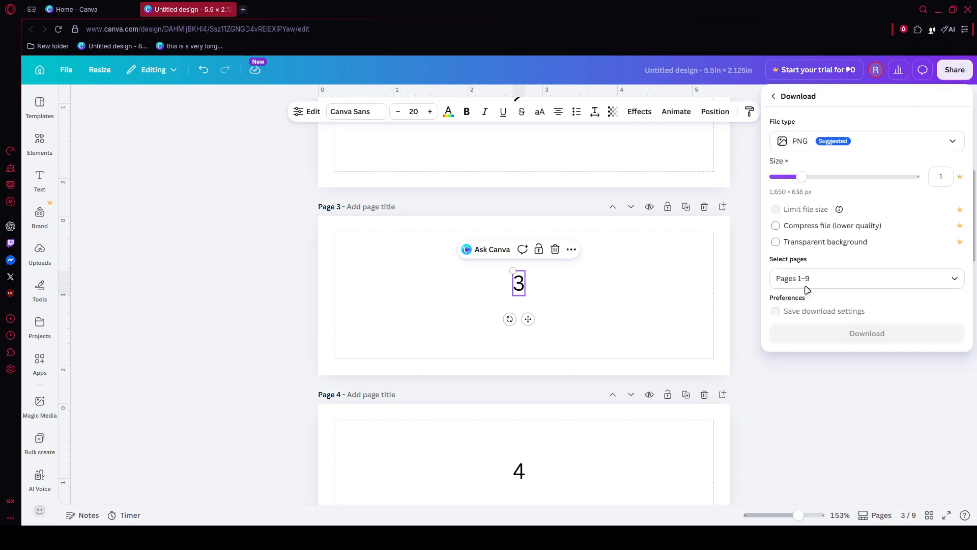
click(821, 142)
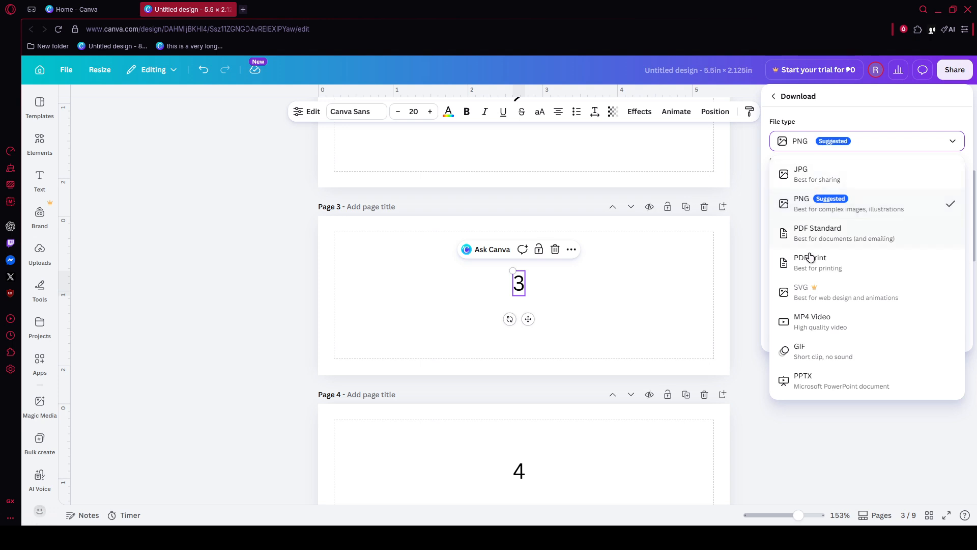